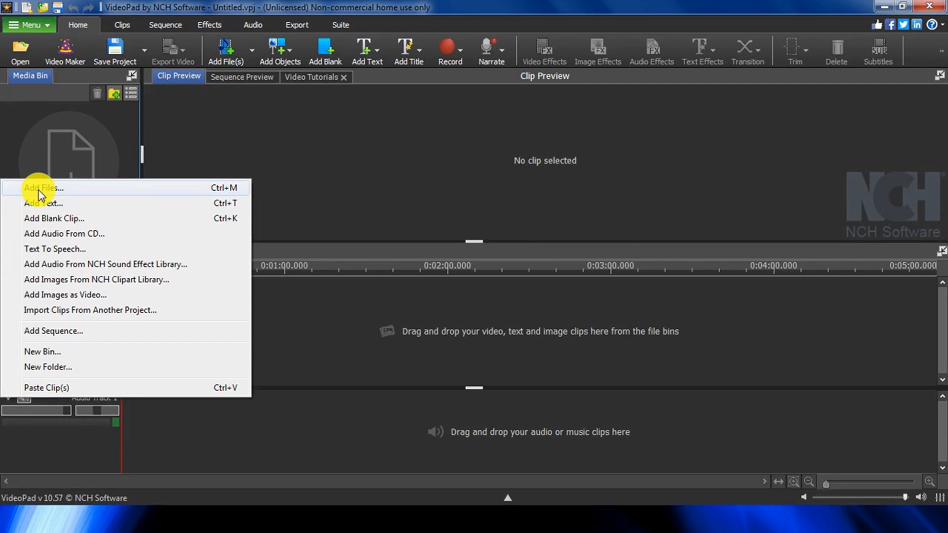
# Step: Import the video file 20210724_223605 from the Outputs folder into the media bin
pyautogui.click(39, 191)
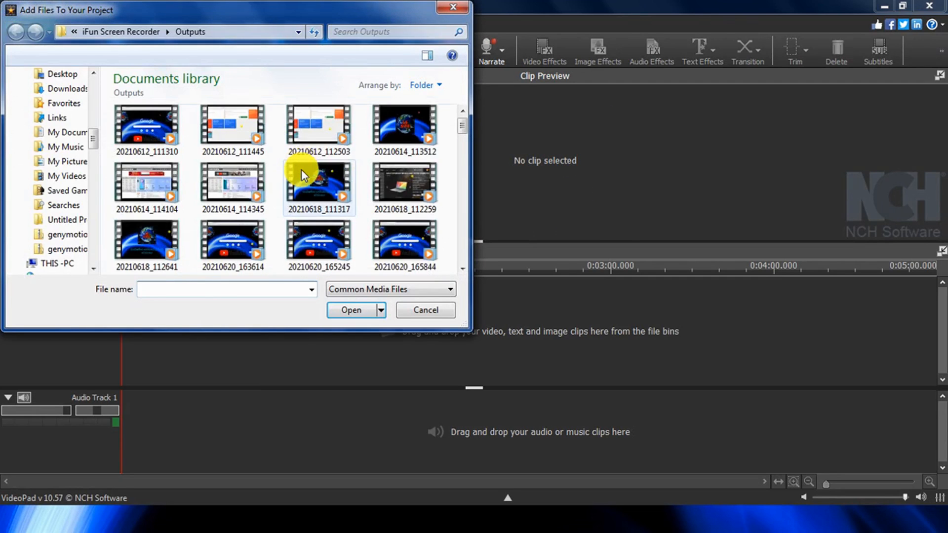
pyautogui.scroll(-5, 301, 170)
pyautogui.scroll(-10, 374, 213)
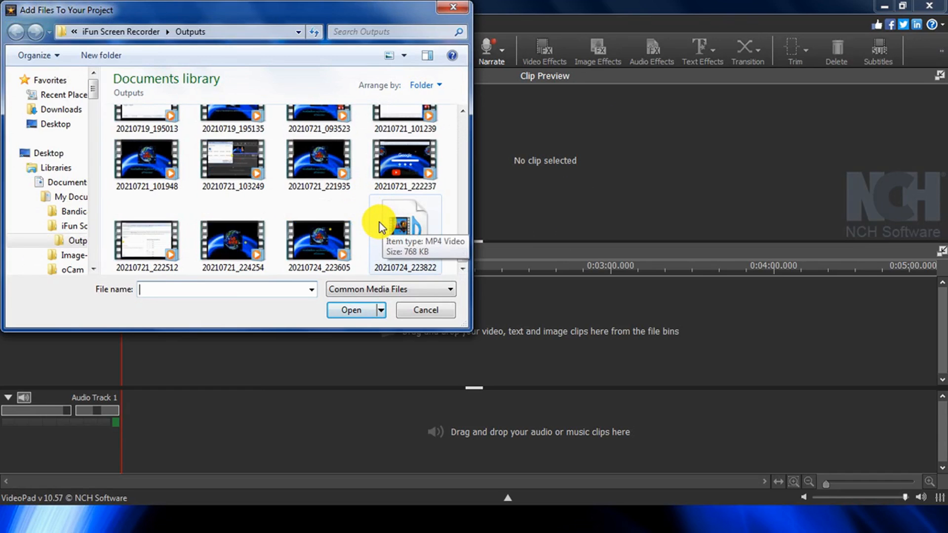
pyautogui.click(324, 199)
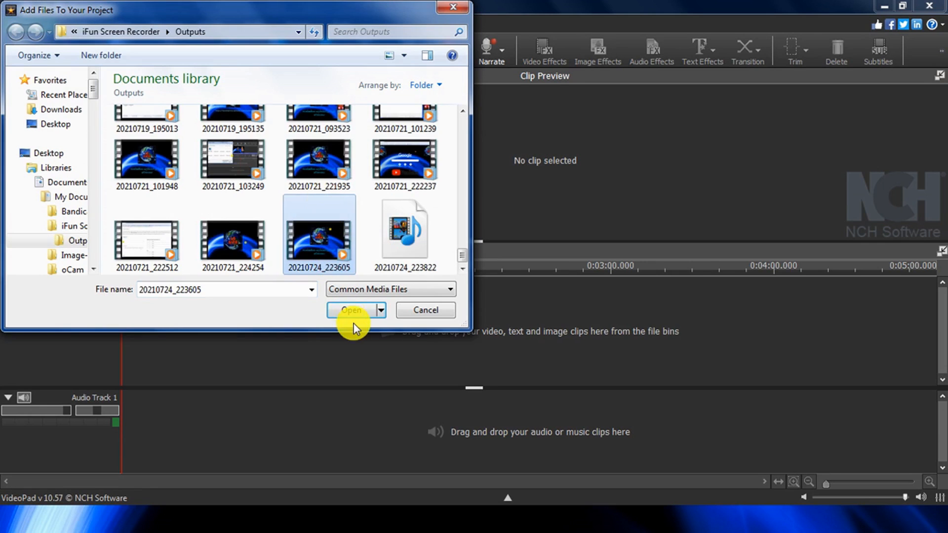
pyautogui.click(354, 306)
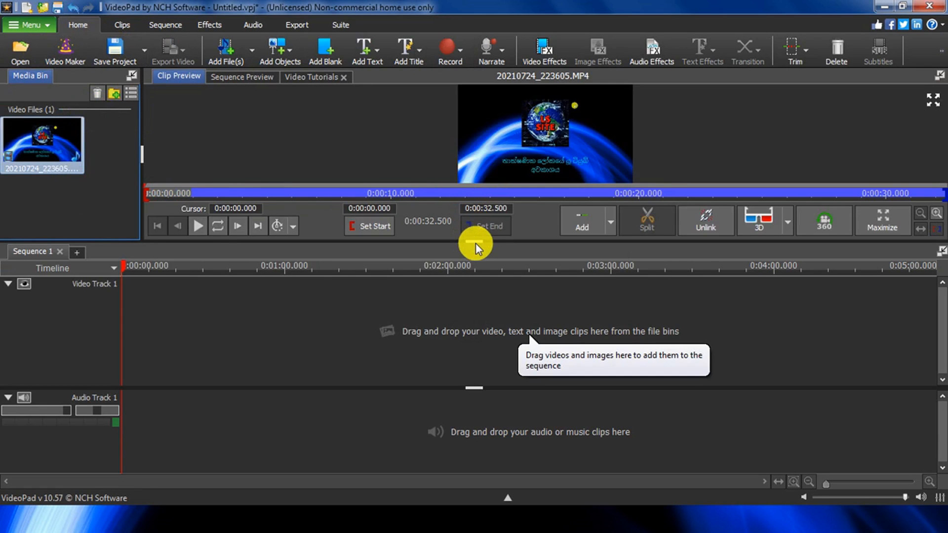
# Step: Enlarge the preview area and place the imported video at the start of Video Track 1
pyautogui.moveTo(480, 241); pyautogui.dragTo(191, 393)
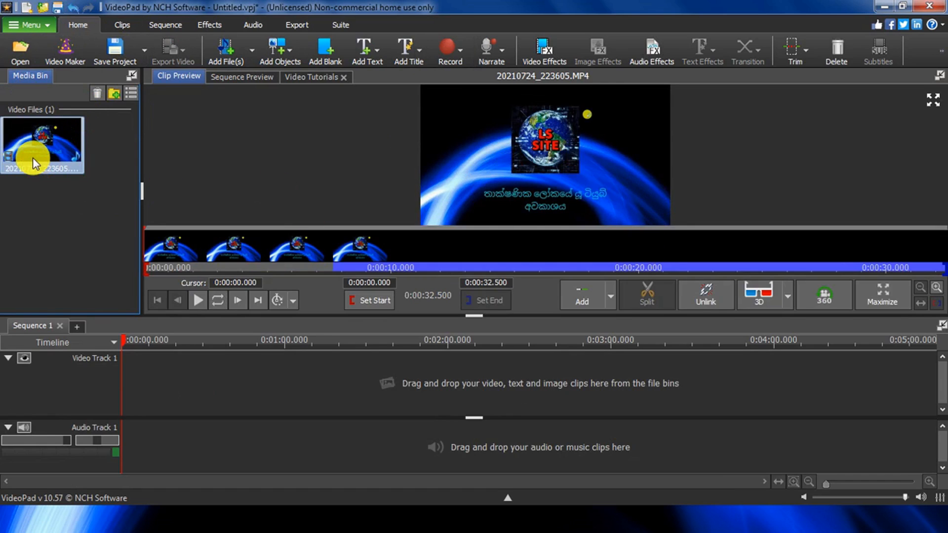
pyautogui.moveTo(35, 159); pyautogui.dragTo(146, 375)
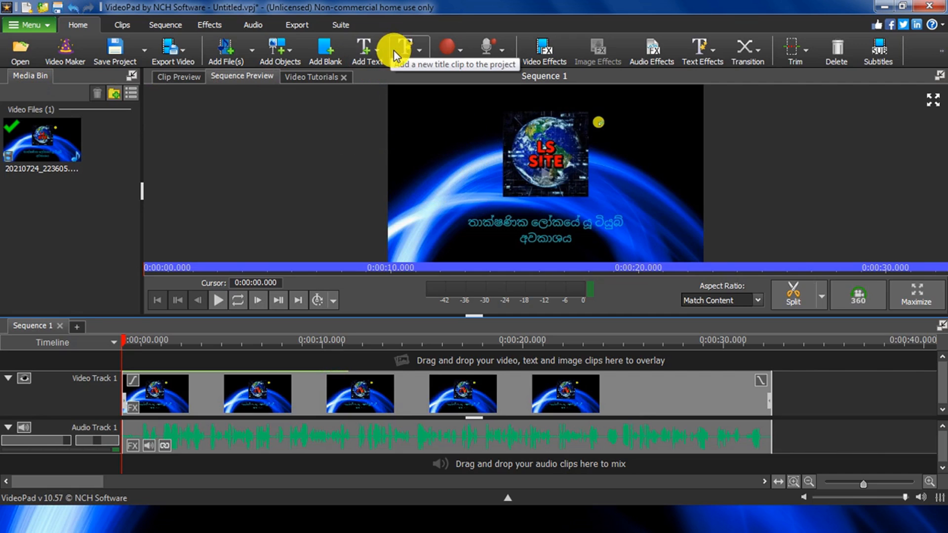
# Step: Add a Scrolling Top to Bottom text overlay at the start of the sequence
pyautogui.click(356, 54)
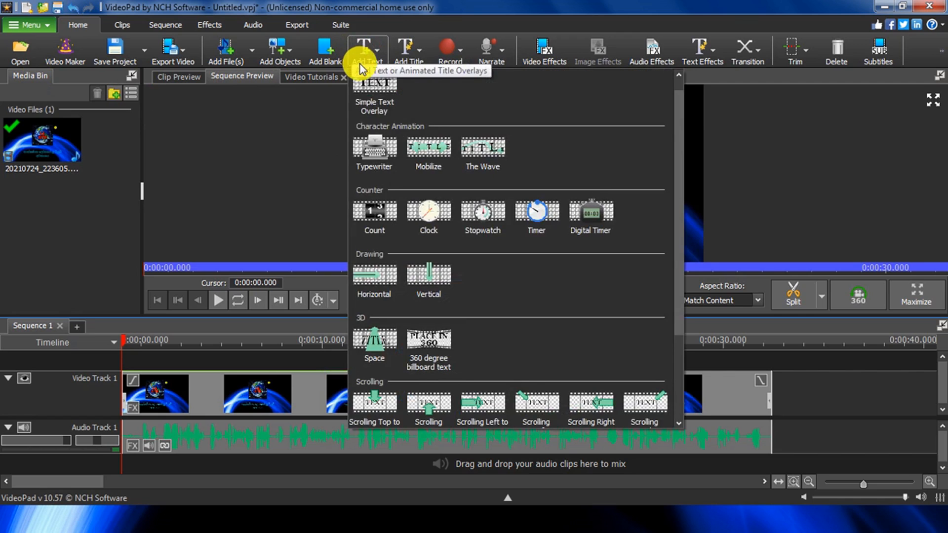
pyautogui.scroll(-1, 514, 283)
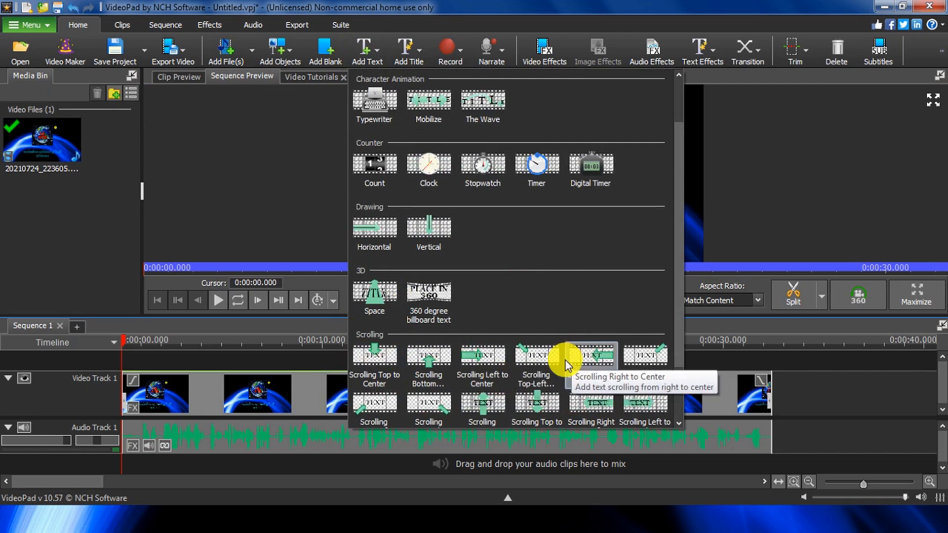
pyautogui.scroll(2, 457, 307)
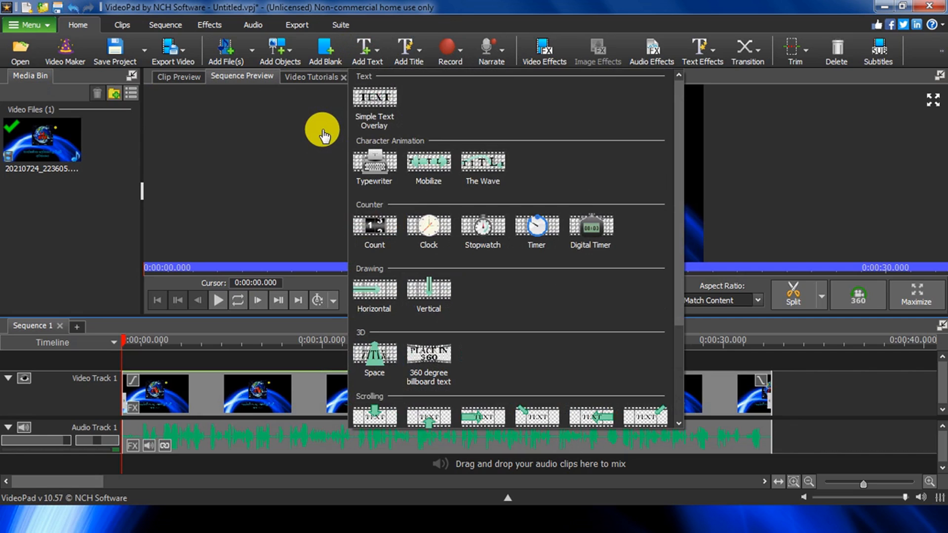
pyautogui.scroll(-3, 560, 322)
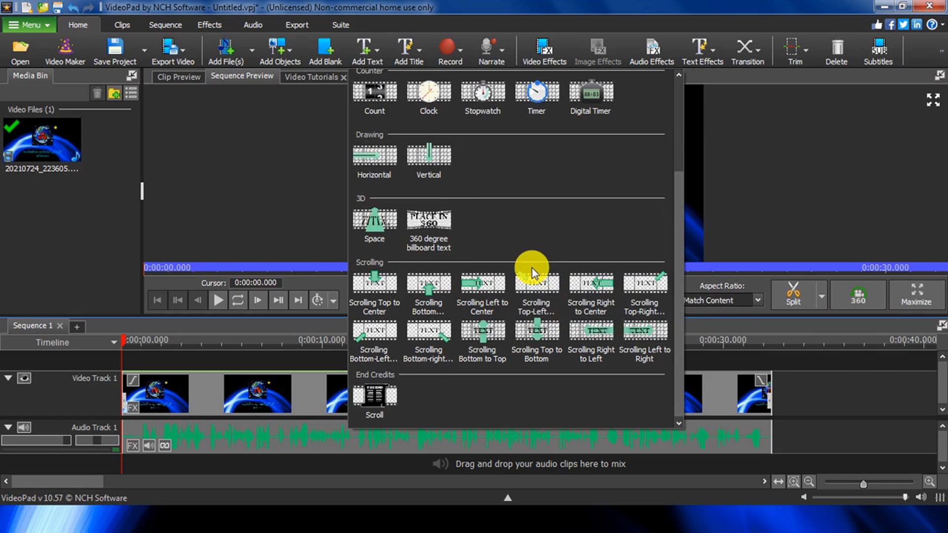
pyautogui.click(531, 333)
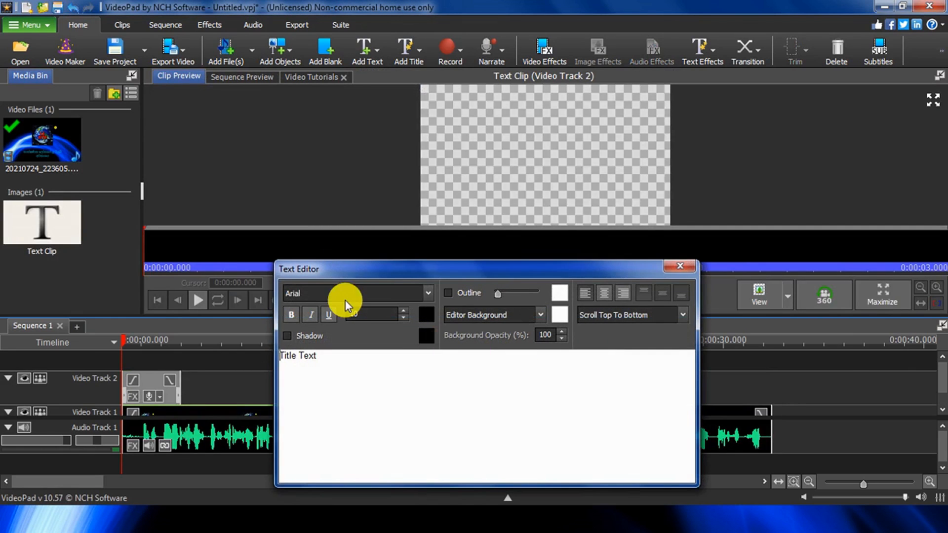
# Step: Replace the overlay's placeholder title text with "LS SITE"
pyautogui.moveTo(405, 269); pyautogui.dragTo(381, 156)
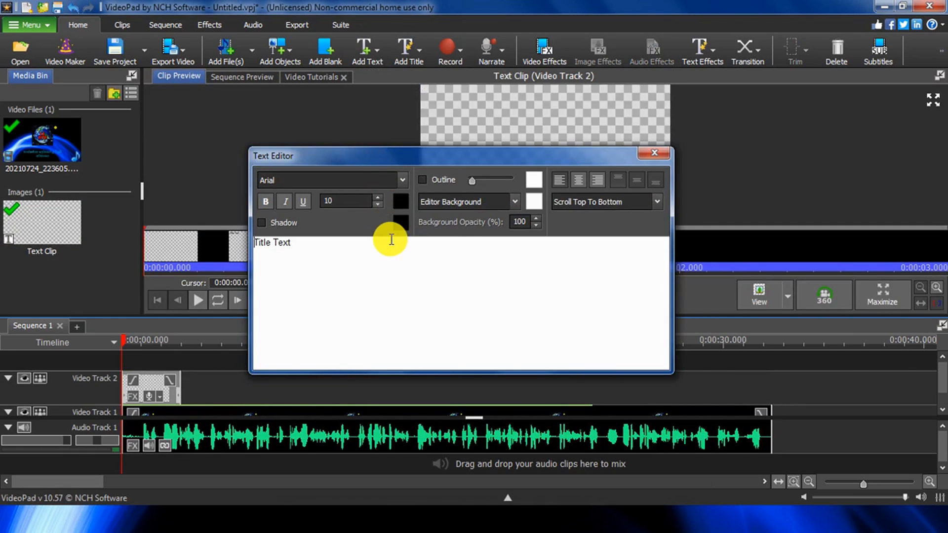
pyautogui.moveTo(391, 239); pyautogui.dragTo(249, 242)
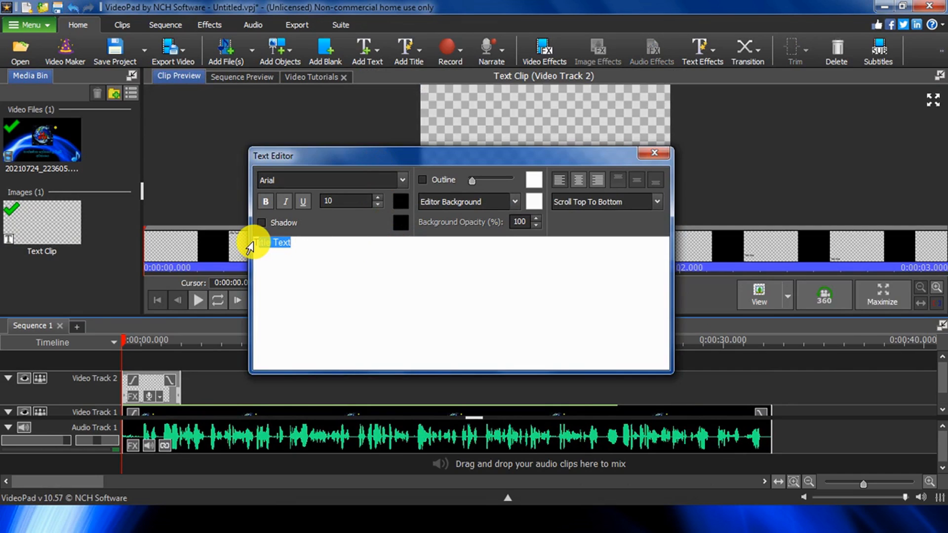
pyautogui.press('capslock')
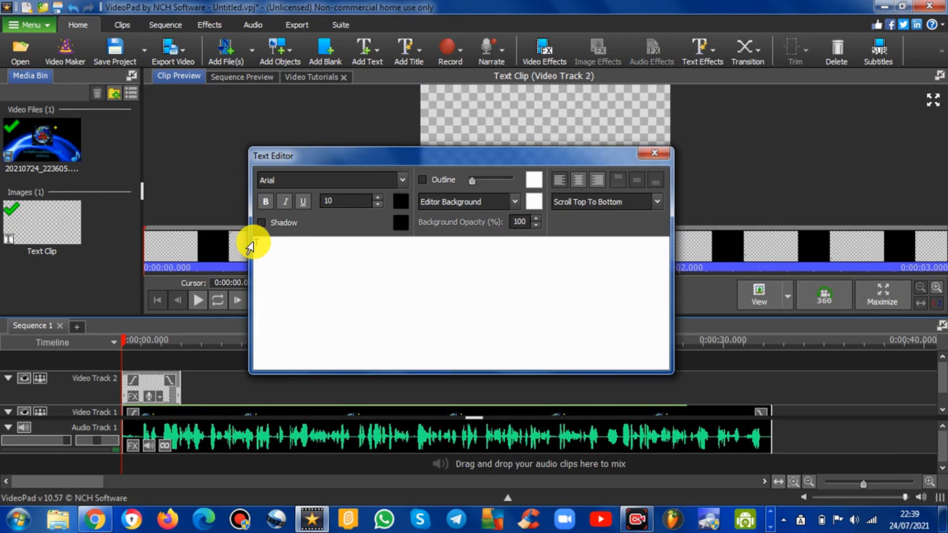
pyautogui.write('TLS SI')
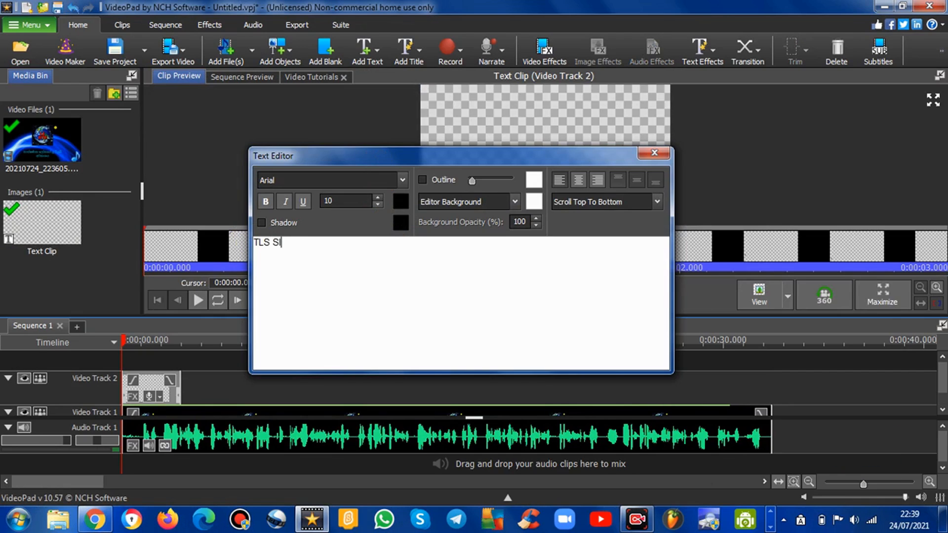
pyautogui.write('TE')
pyautogui.moveTo(296, 246); pyautogui.dragTo(256, 241)
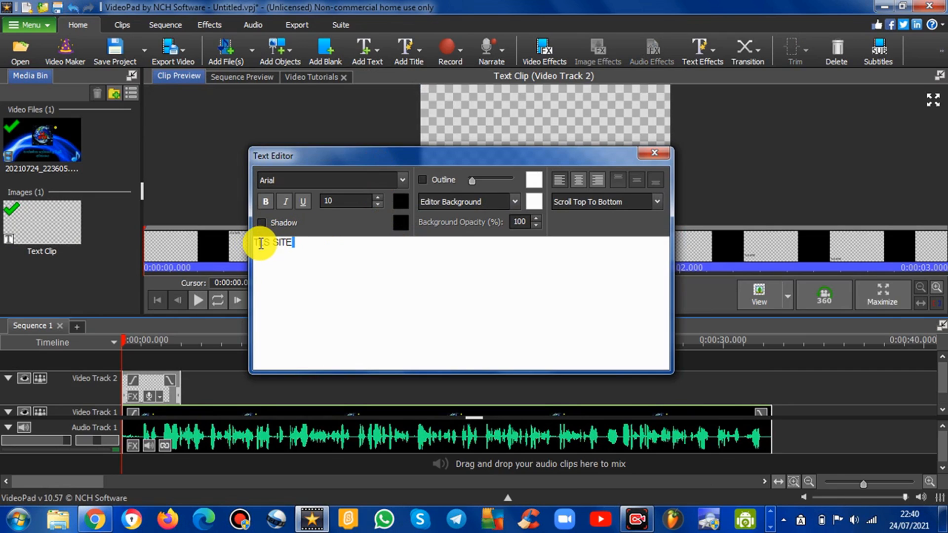
pyautogui.press('BackSpace')
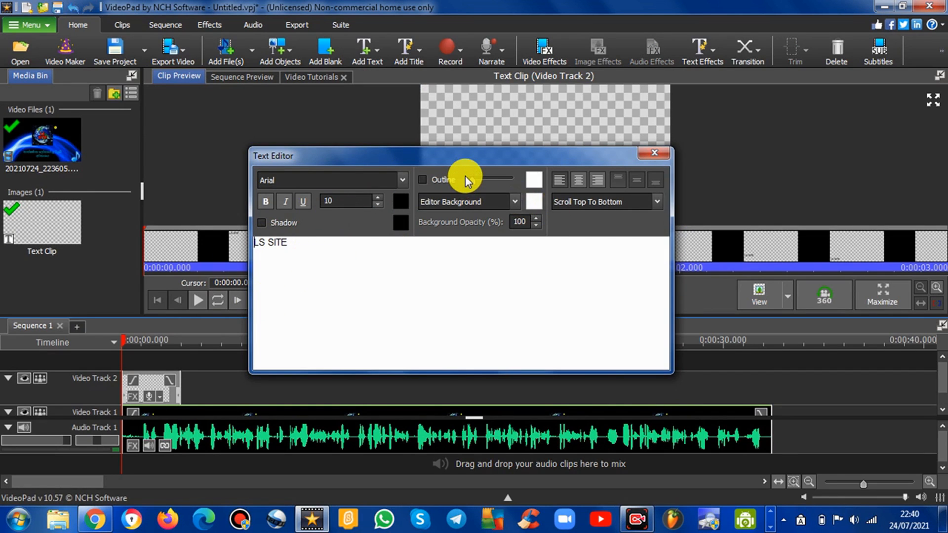
# Step: Set the text outline colour to black (000000) and enable the outline
pyautogui.click(533, 179)
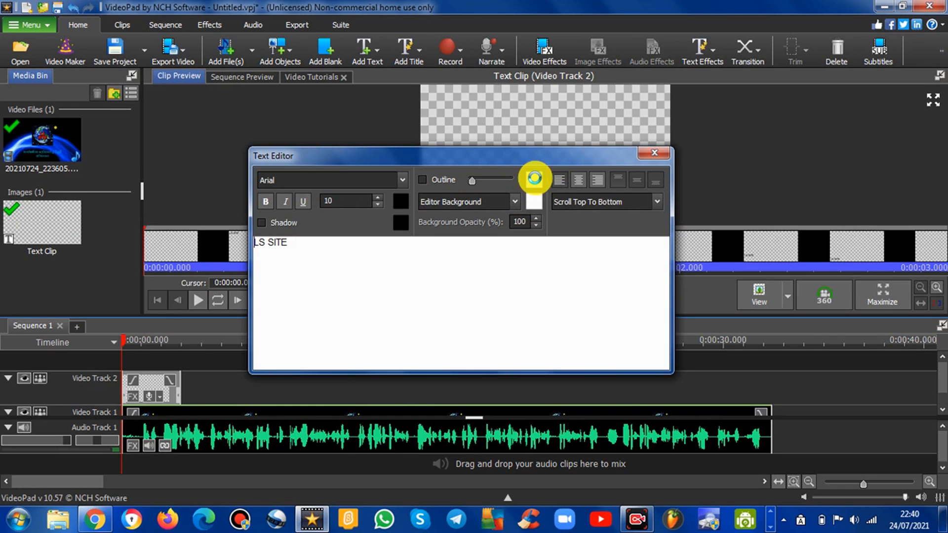
pyautogui.click(369, 78)
pyautogui.moveTo(367, 99)
pyautogui.mouseDown()
pyautogui.moveTo(377, 212)
pyautogui.moveTo(357, 259)
pyautogui.mouseUp()
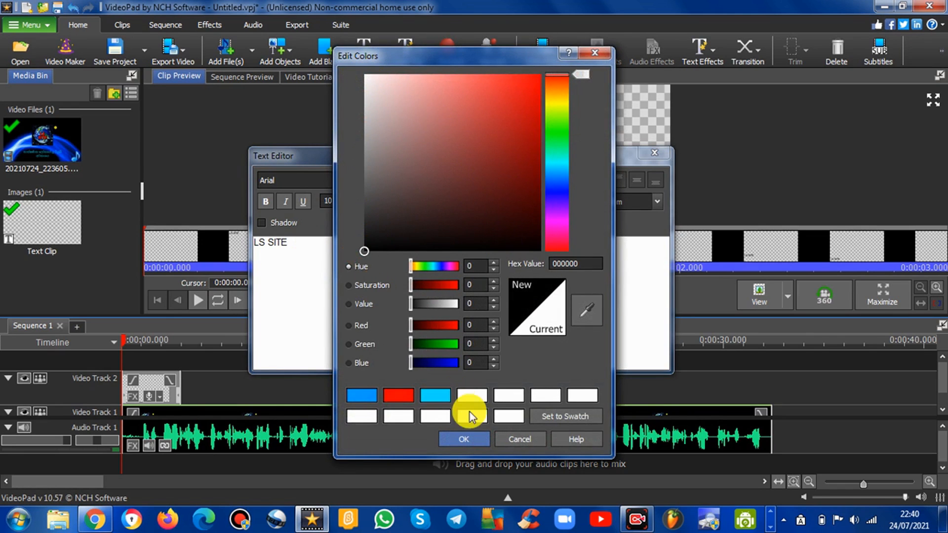
pyautogui.click(471, 438)
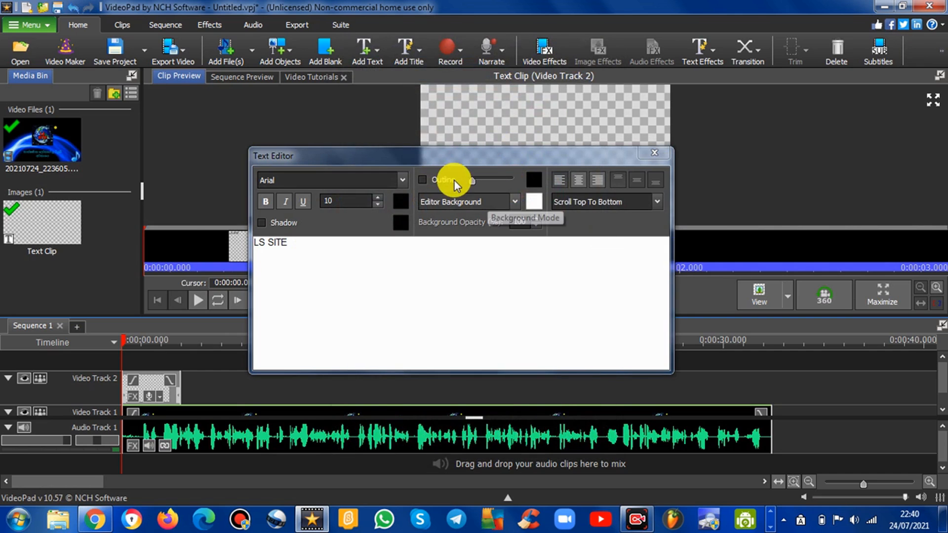
pyautogui.moveTo(440, 156); pyautogui.dragTo(407, 128)
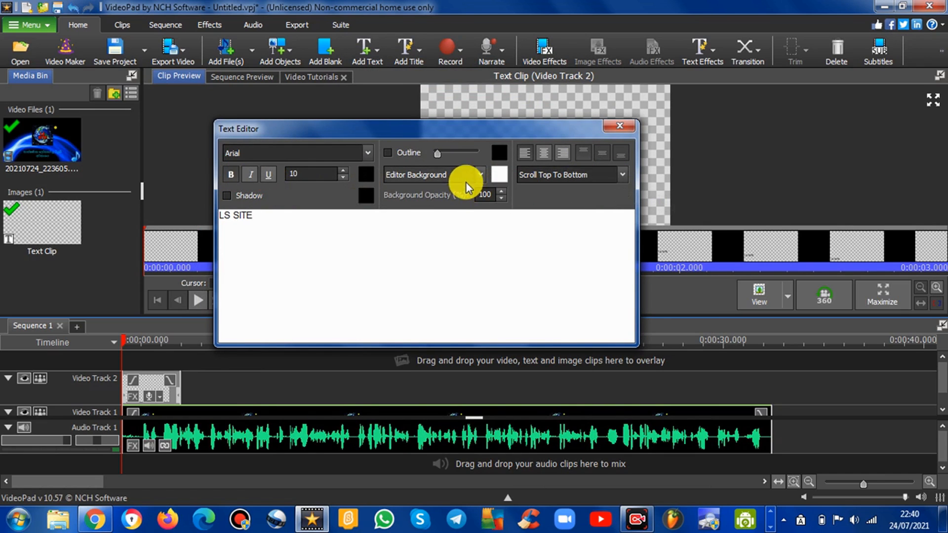
pyautogui.click(396, 156)
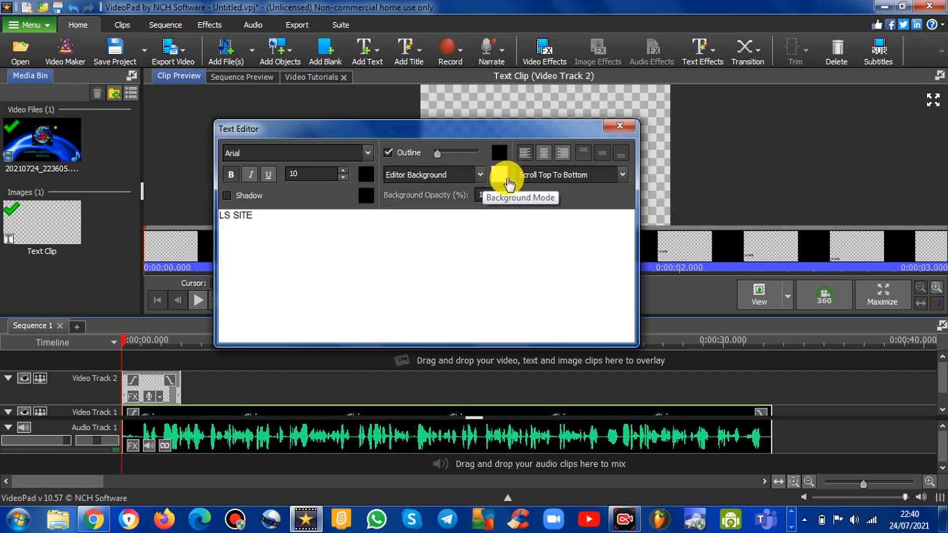
# Step: Set the background mode to Text Background and the background colour to blue (0330fc)
pyautogui.click(475, 176)
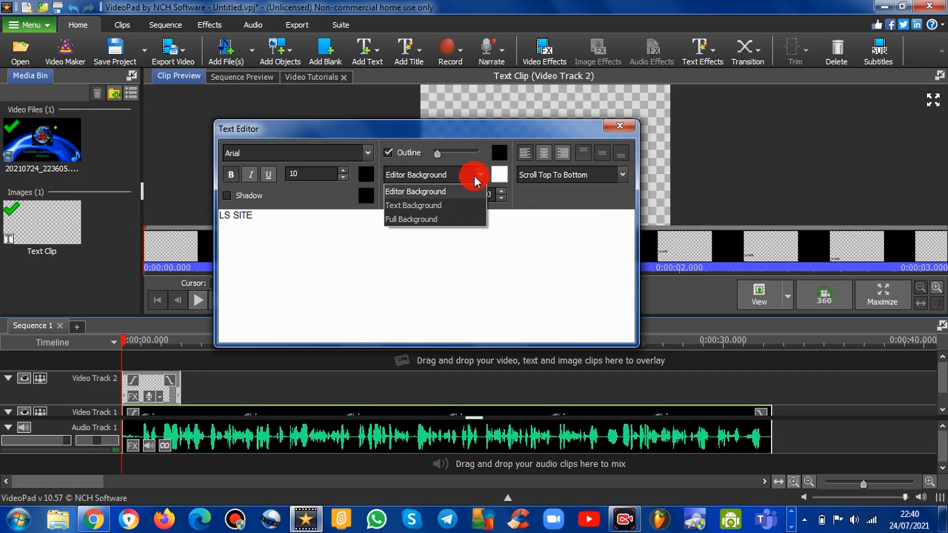
pyautogui.click(450, 205)
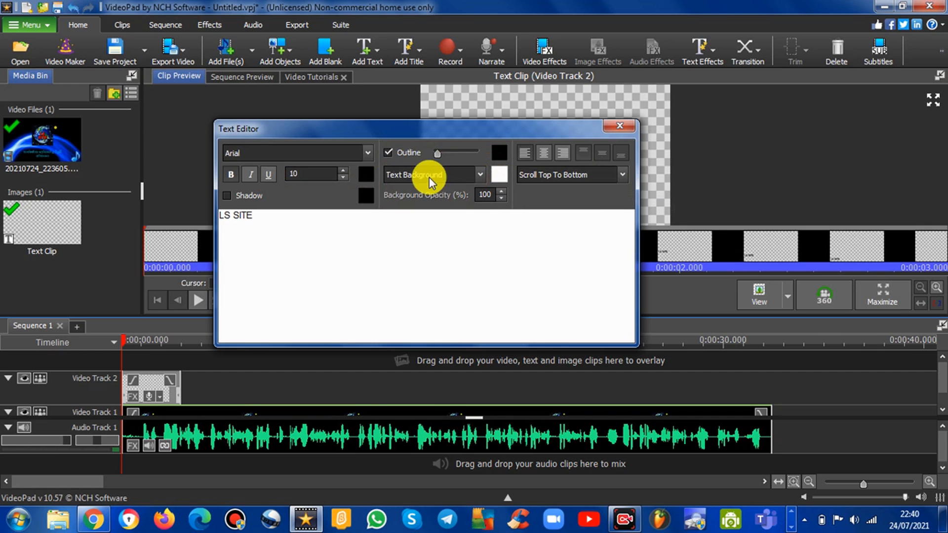
pyautogui.click(507, 174)
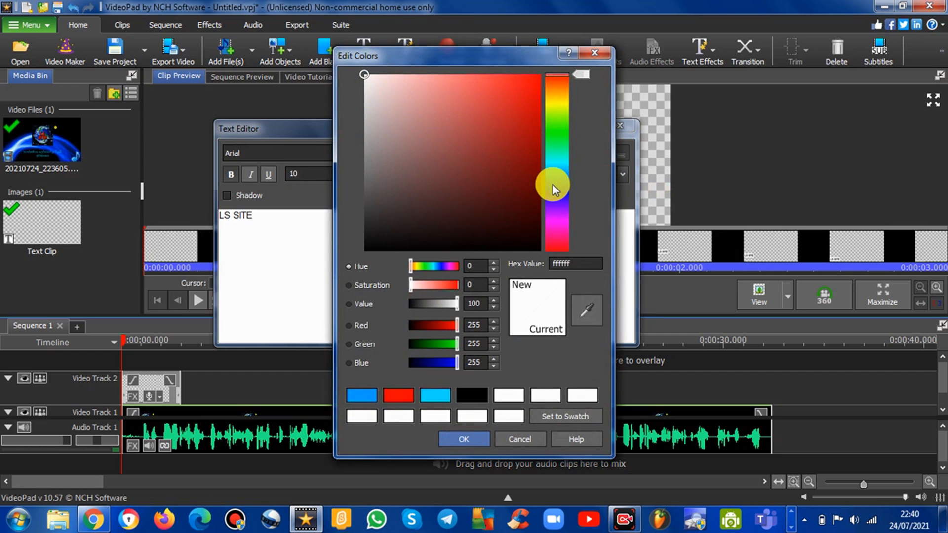
pyautogui.click(474, 438)
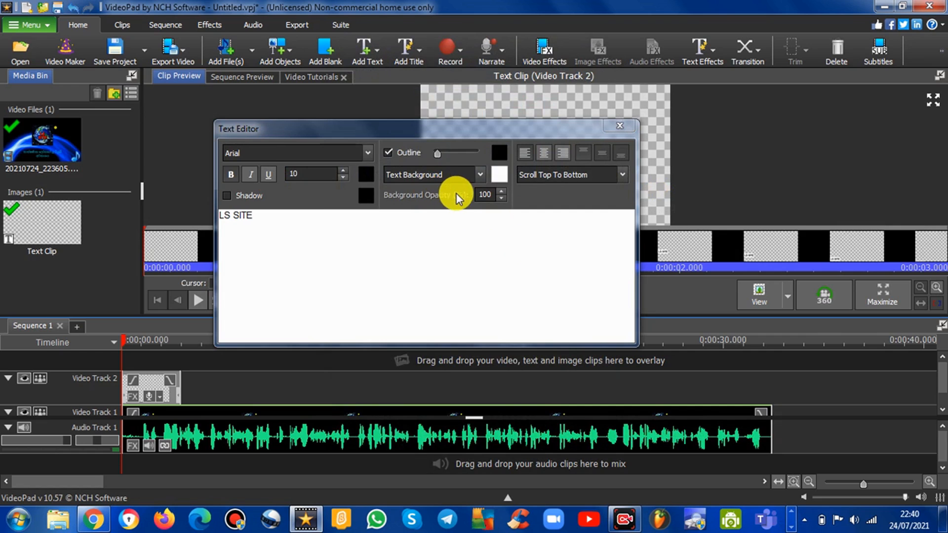
pyautogui.click(499, 186)
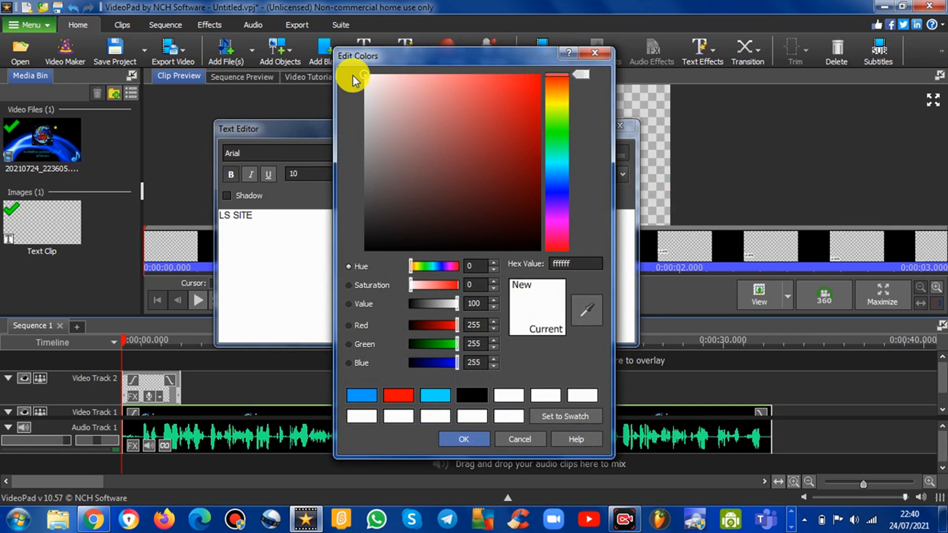
pyautogui.moveTo(372, 83)
pyautogui.mouseDown()
pyautogui.moveTo(445, 116)
pyautogui.moveTo(546, 74)
pyautogui.moveTo(578, 93)
pyautogui.moveTo(585, 188)
pyautogui.mouseUp()
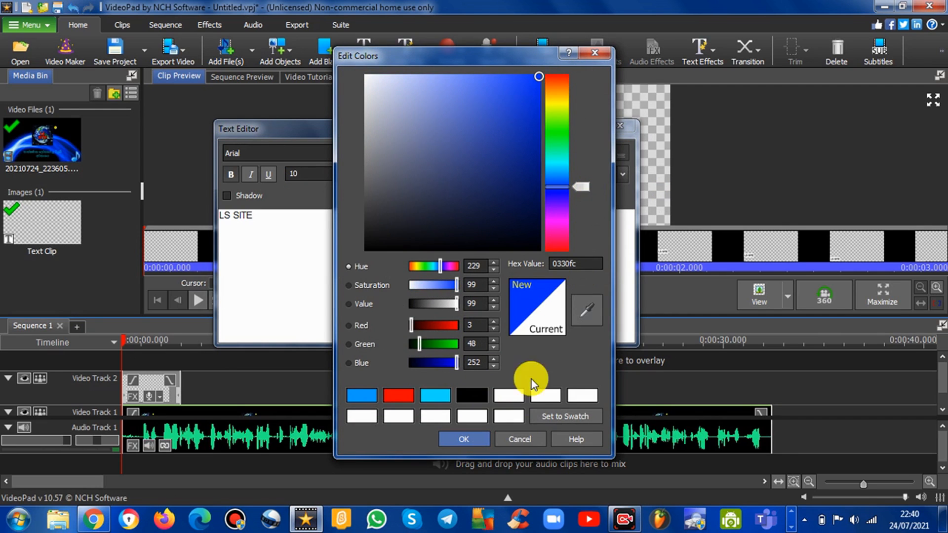
pyautogui.click(474, 437)
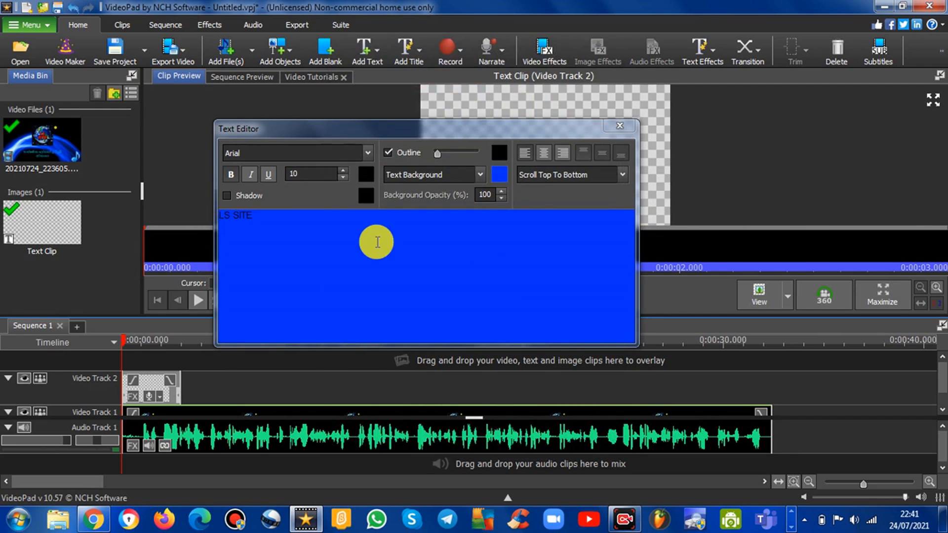
# Step: Reposition the text editor window and set the background mode to Editor Background, keeping the blue colour
pyautogui.moveTo(381, 132); pyautogui.dragTo(572, 175)
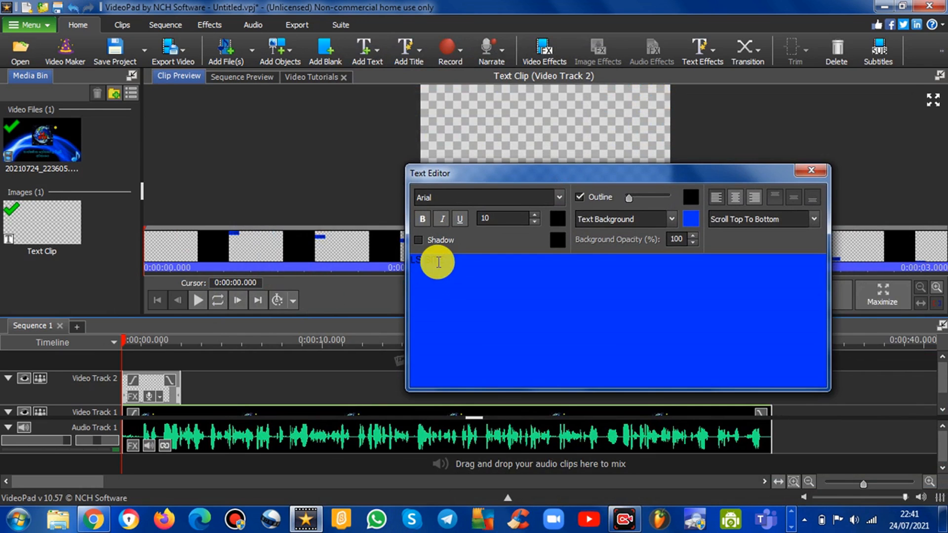
pyautogui.moveTo(480, 174); pyautogui.dragTo(386, 185)
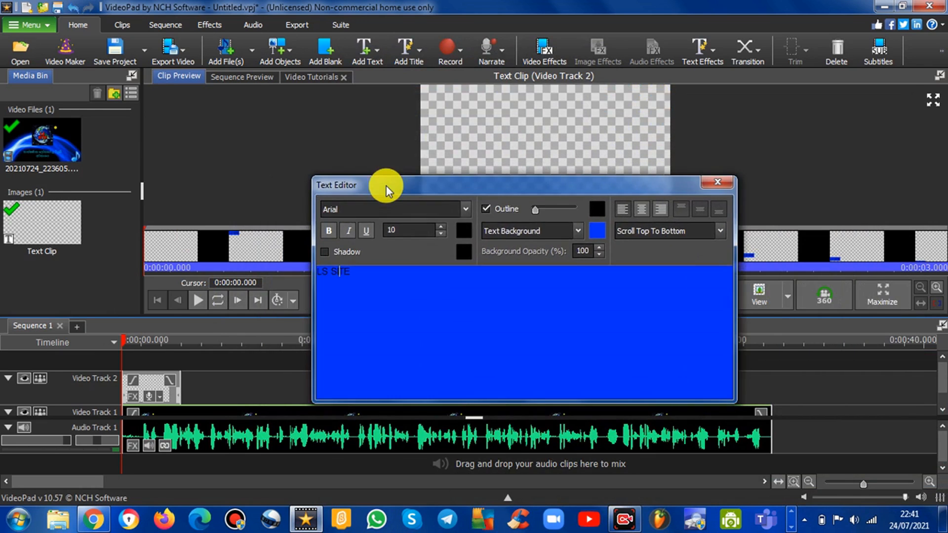
pyautogui.click(553, 230)
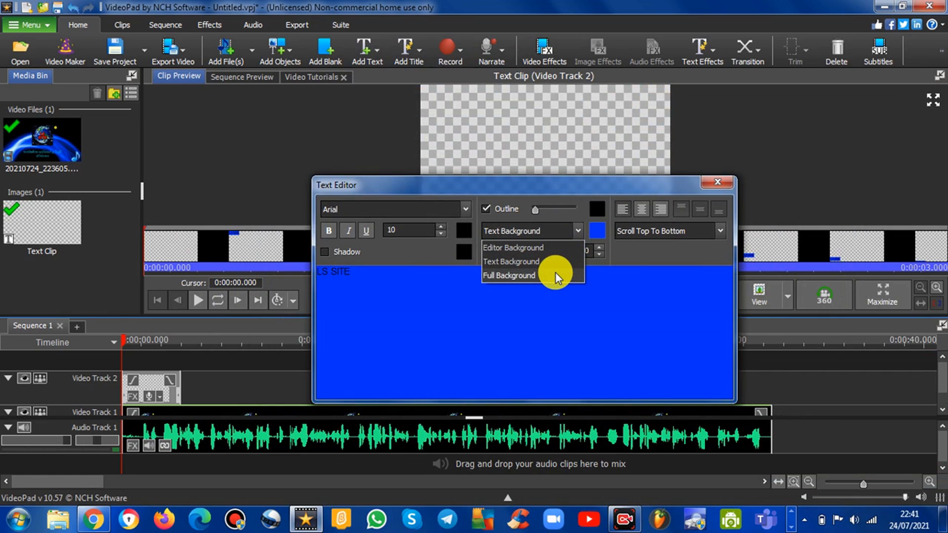
pyautogui.click(539, 248)
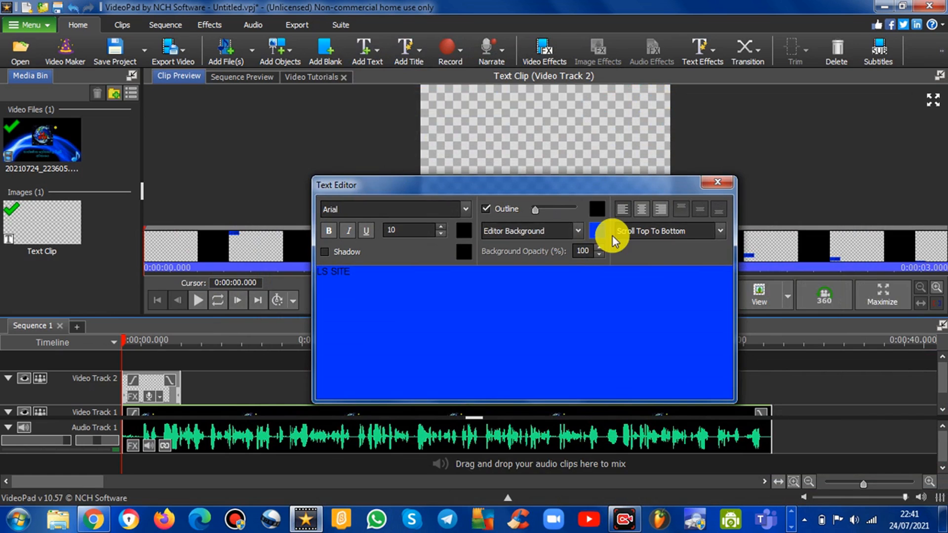
pyautogui.click(597, 231)
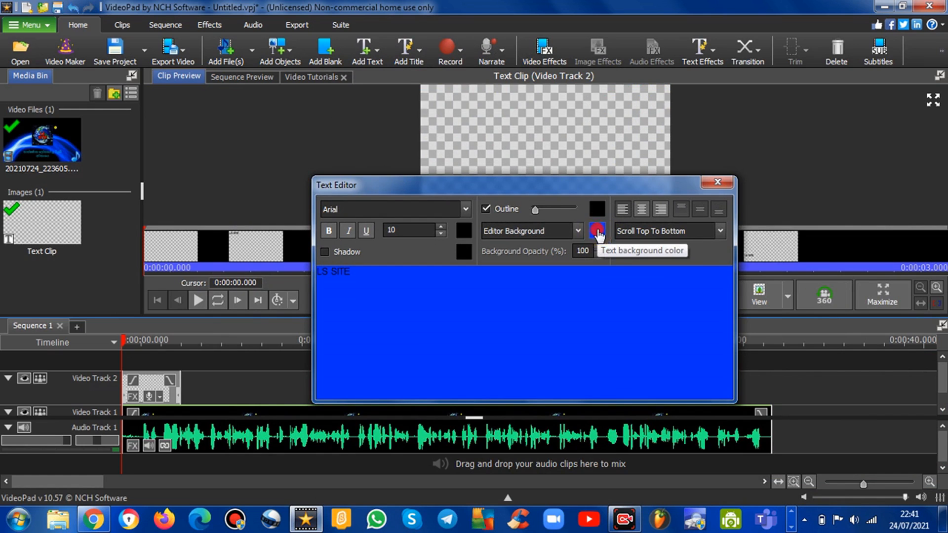
pyautogui.click(466, 437)
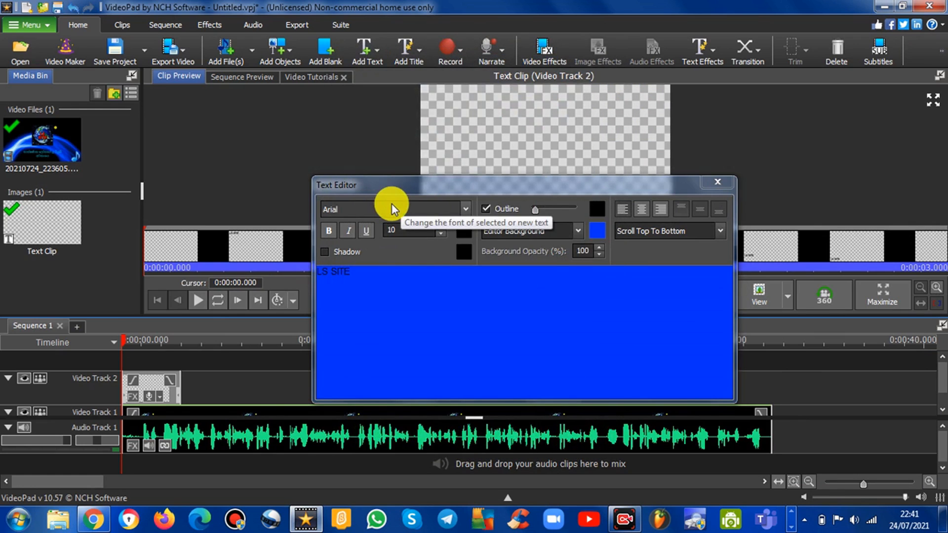
# Step: Close the text editor and play back the scrolling text clip in the clip preview
pyautogui.click(721, 186)
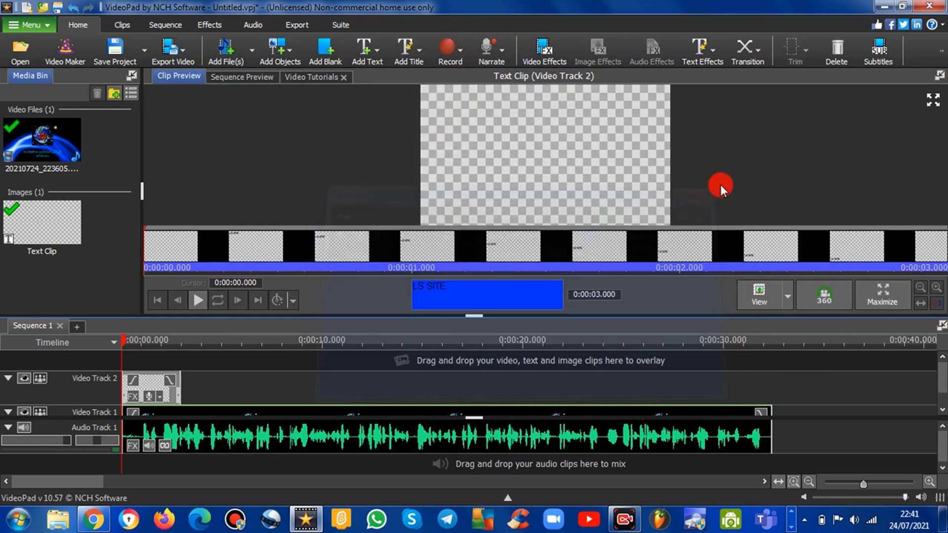
pyautogui.click(191, 299)
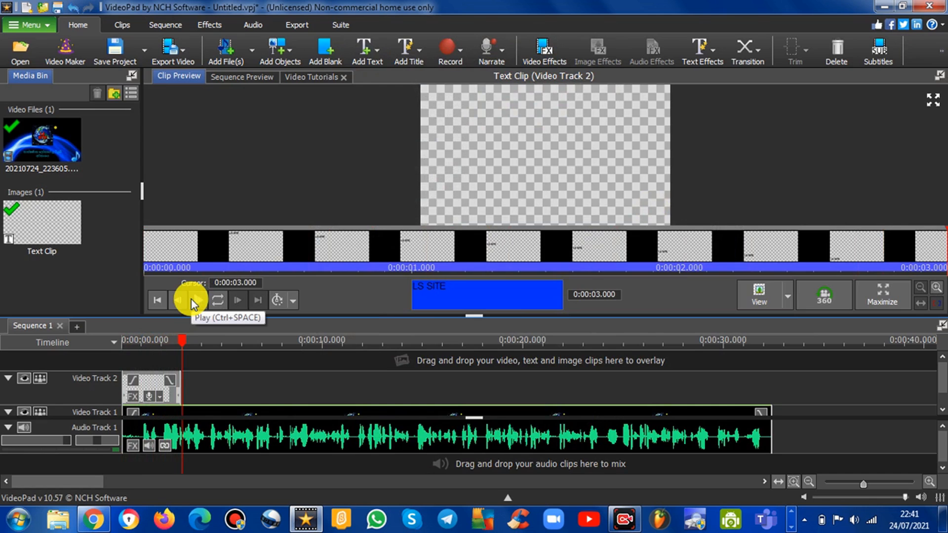
pyautogui.scroll(-1, 244, 392)
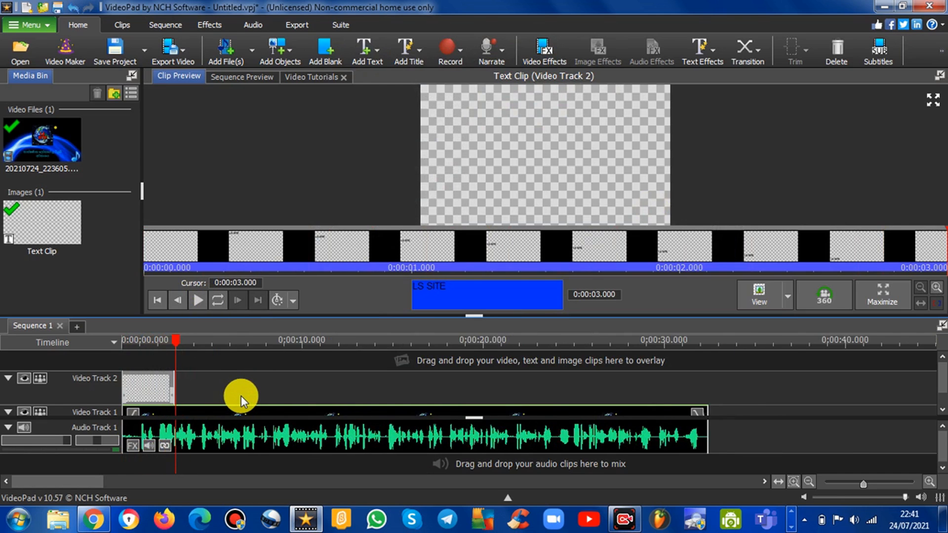
pyautogui.scroll(1, 241, 396)
pyautogui.moveTo(155, 392); pyautogui.dragTo(865, 376)
pyautogui.moveTo(864, 377); pyautogui.dragTo(857, 376)
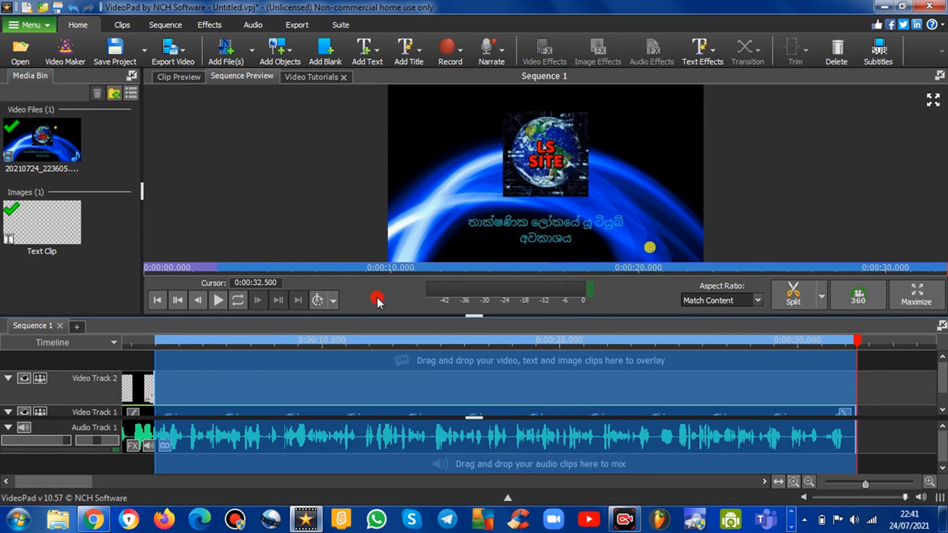
pyautogui.click(881, 391)
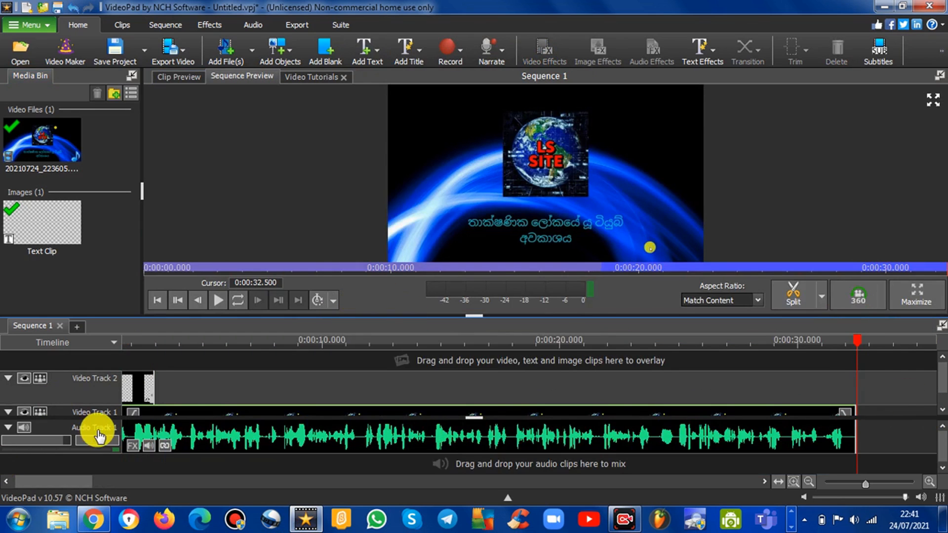
# Step: Extend the text clip on Video Track 2 to the end of the Video Track 1 clip and play the sequence from the start
pyautogui.click(150, 384)
pyautogui.moveTo(150, 381); pyautogui.dragTo(855, 394)
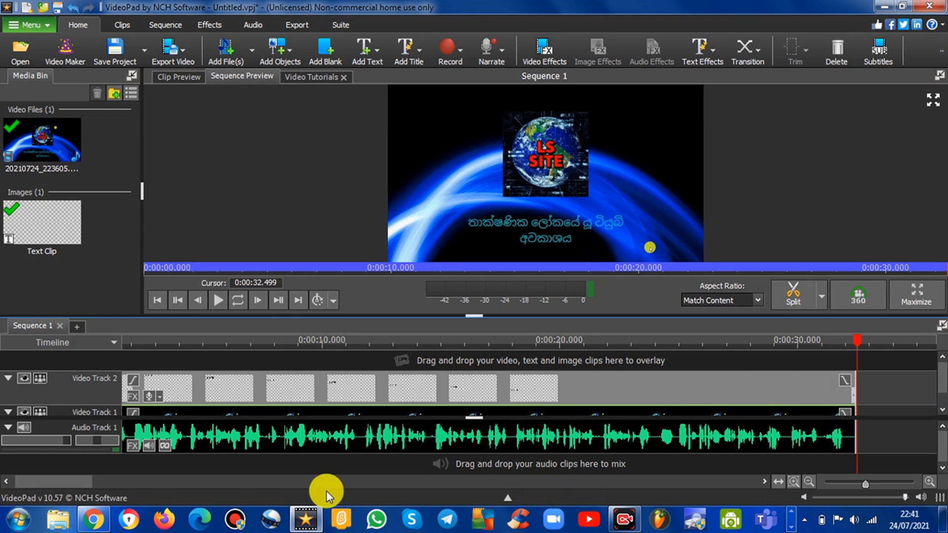
pyautogui.click(3, 483)
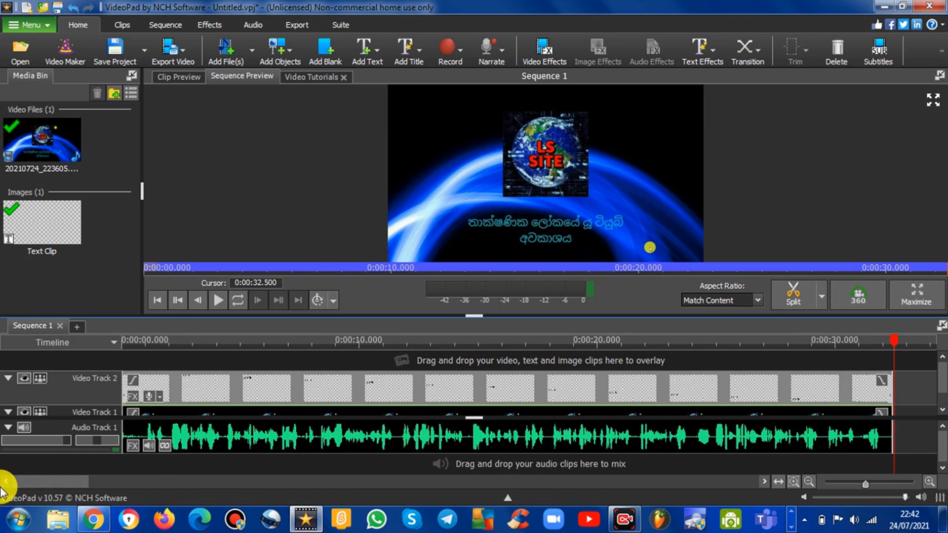
pyautogui.click(542, 219)
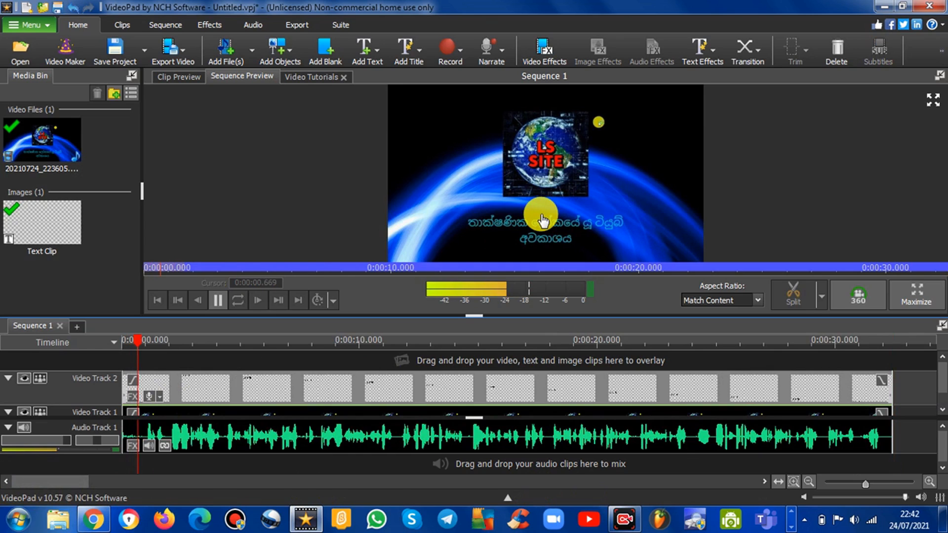